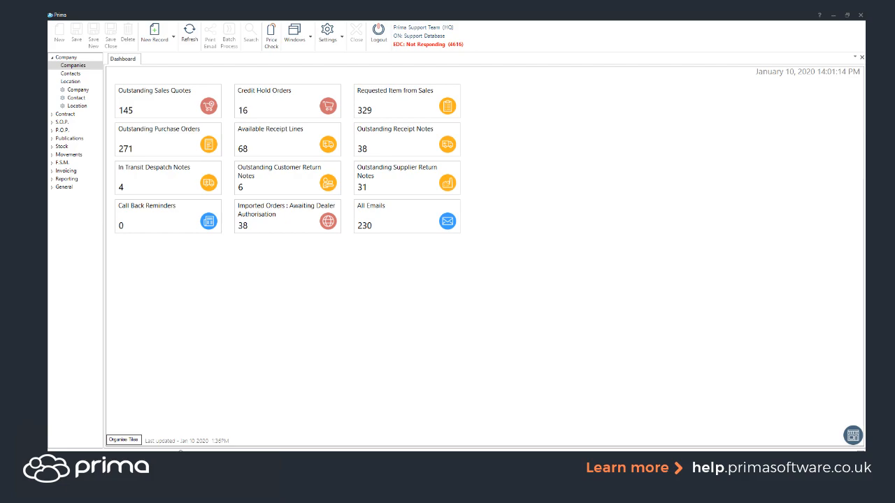
Switch to Database Administration and list the voucher codes under general administration.
{"action": "mouse_move", "coordinate": [228, 450]}
{"action": "left_click", "coordinate": [260, 425]}
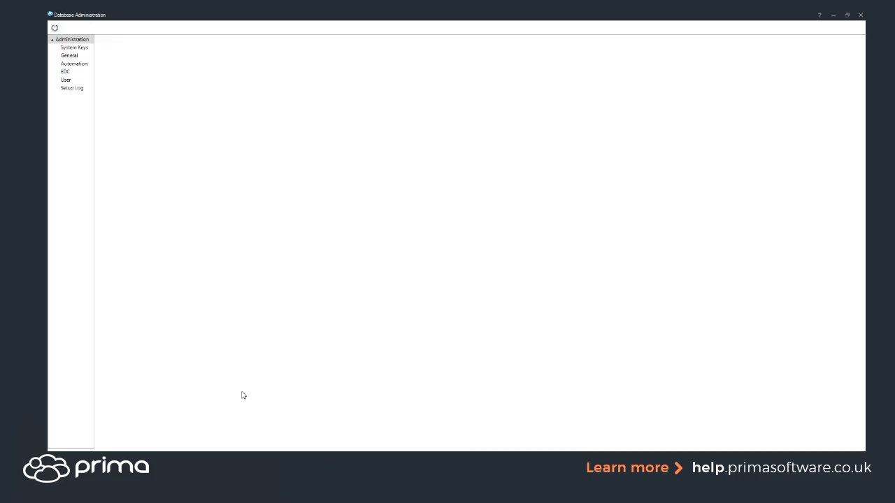
{"action": "left_click", "coordinate": [67, 56]}
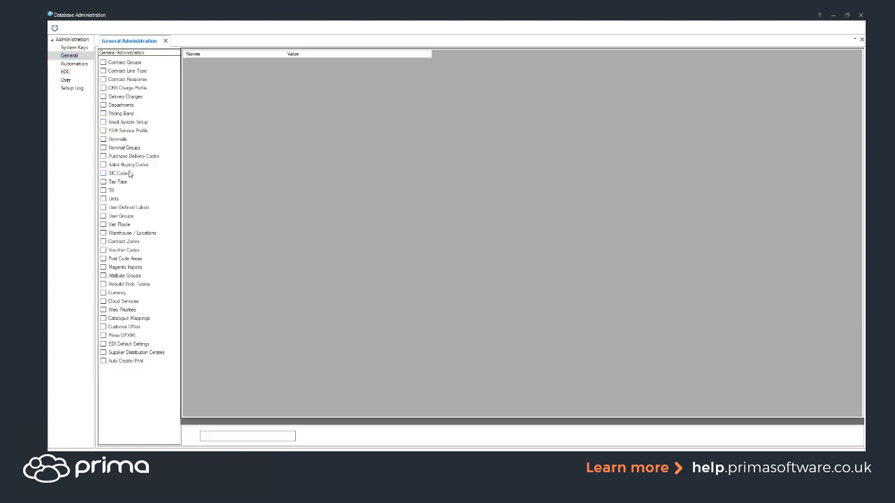
{"action": "left_click", "coordinate": [122, 251]}
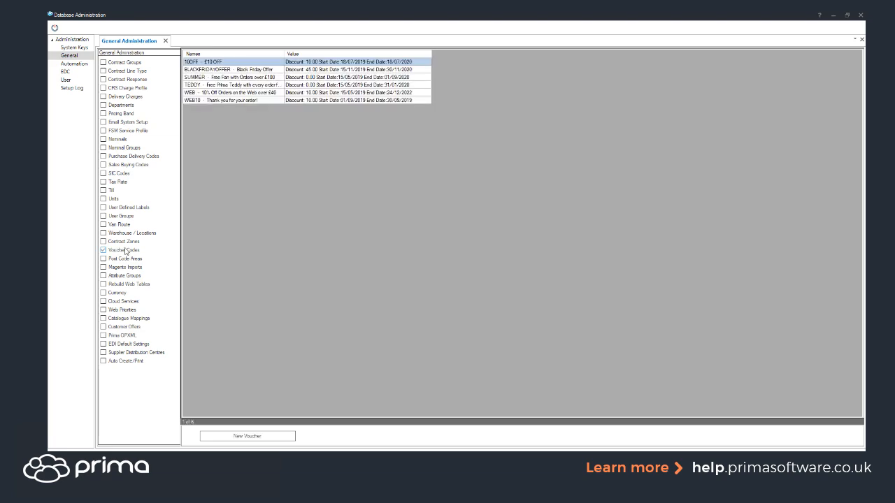
Start a new voucher, look at the Free Product type and set the voucher type to Percentage.
{"action": "left_click", "coordinate": [250, 437]}
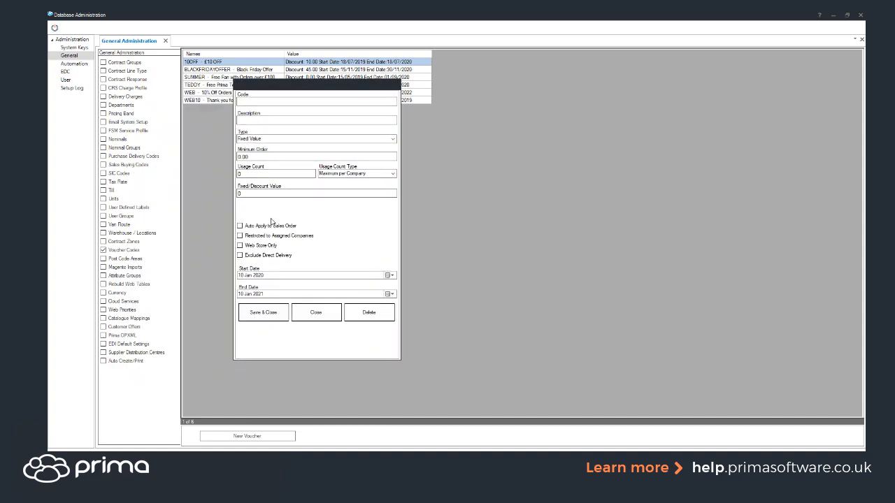
{"action": "left_click_drag", "start_coordinate": [292, 82], "coordinate": [366, 98]}
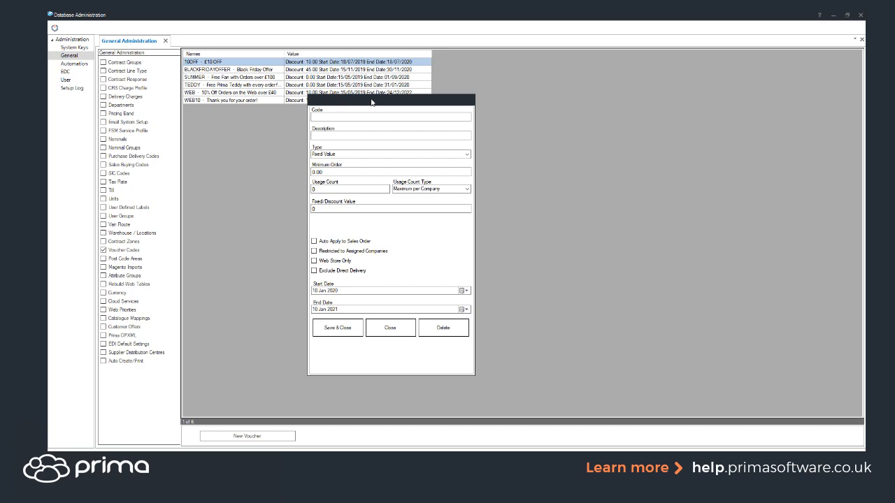
{"action": "left_click", "coordinate": [355, 116]}
{"action": "left_click", "coordinate": [341, 135]}
{"action": "left_click", "coordinate": [467, 156]}
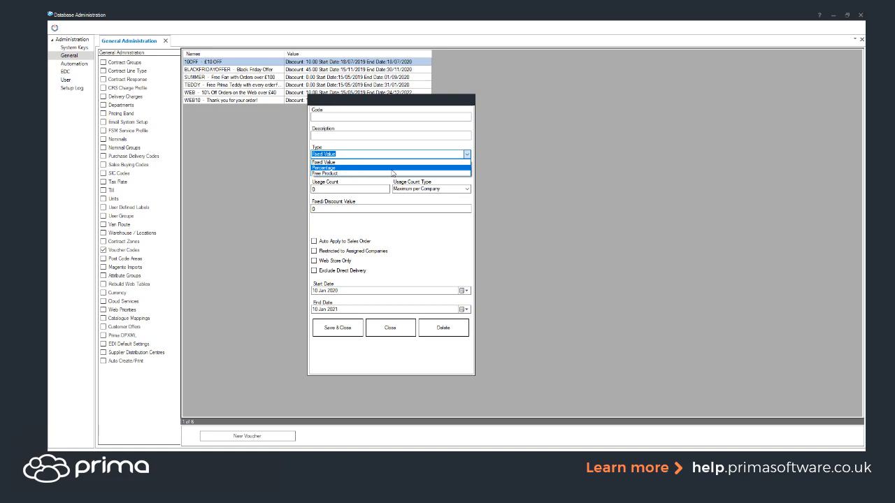
{"action": "left_click", "coordinate": [367, 172]}
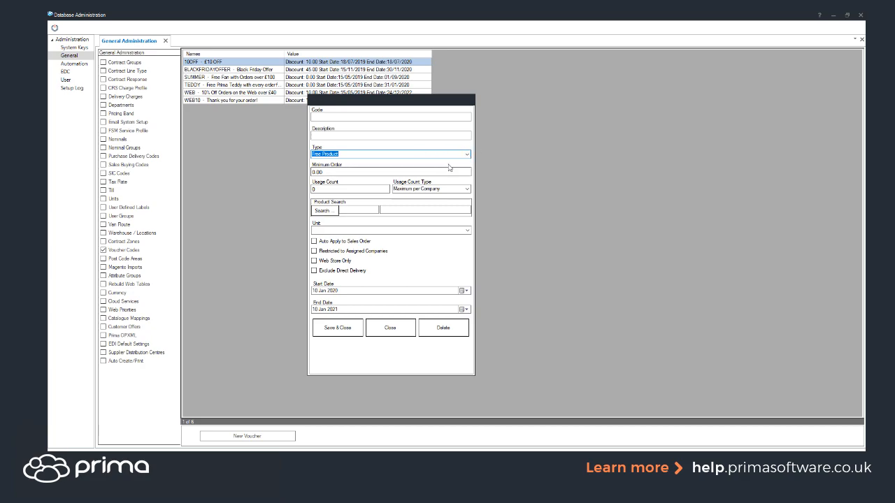
{"action": "left_click", "coordinate": [360, 154]}
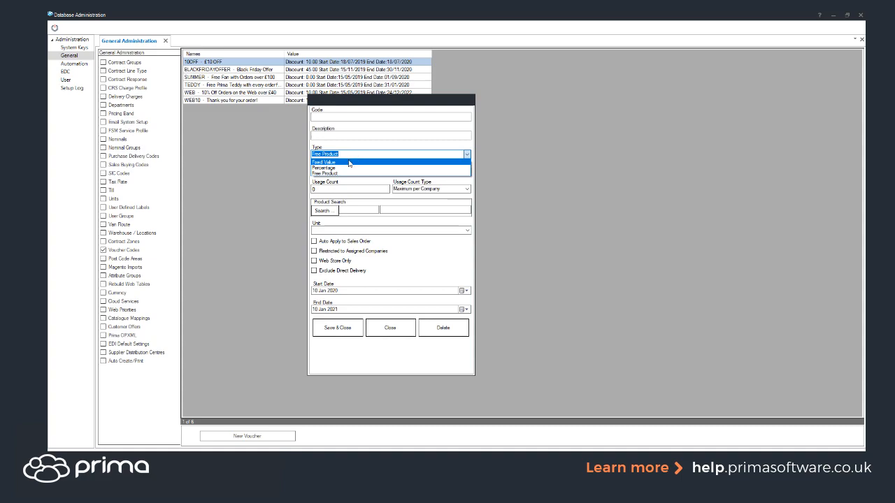
{"action": "left_click", "coordinate": [343, 168]}
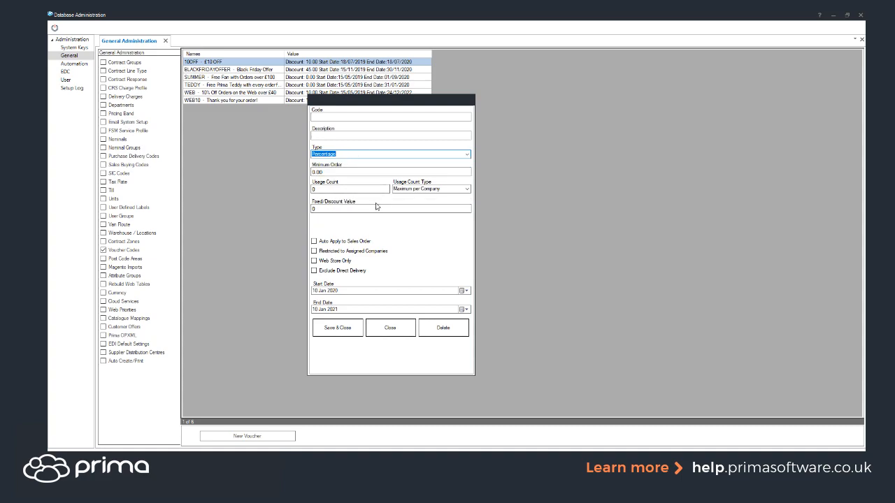
Set minimum order 50, usage count 1 and discount value 10, enable auto-apply to sales orders, and close the voucher unsaved.
{"action": "key", "text": "Tab"}
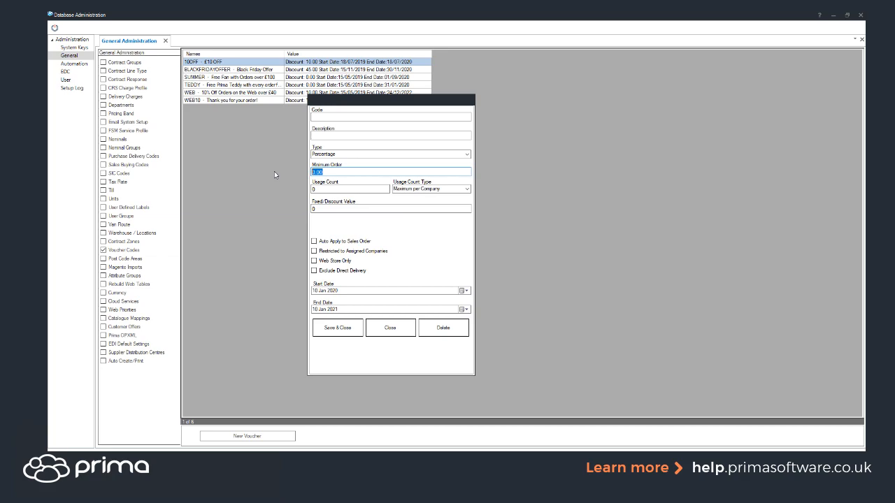
{"action": "type", "text": "50"}
{"action": "left_click", "coordinate": [326, 189]}
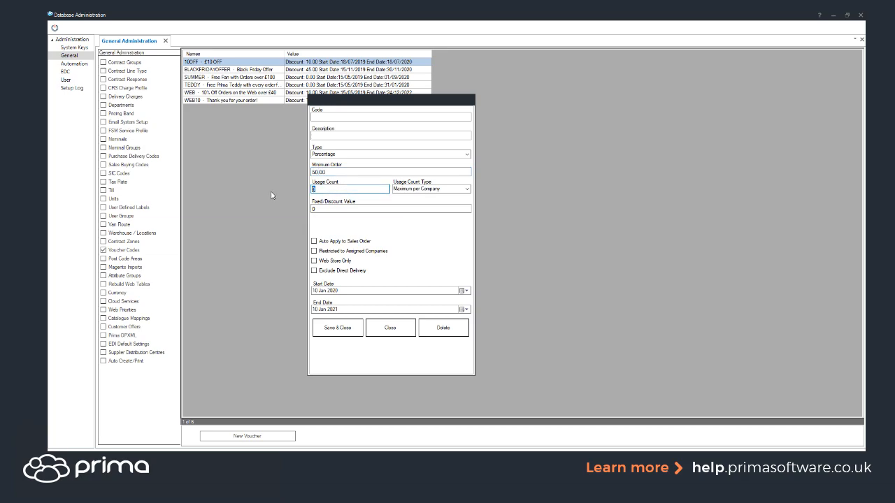
{"action": "type", "text": "1"}
{"action": "key", "text": "Tab"}
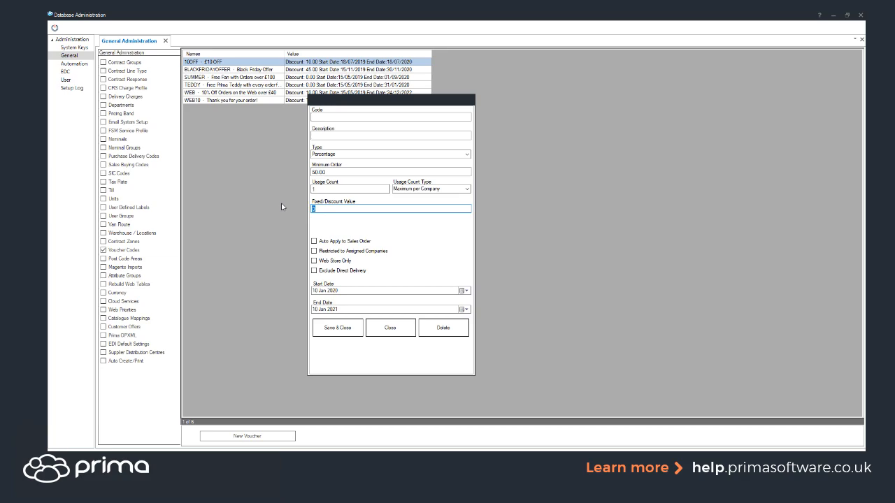
{"action": "type", "text": "10"}
{"action": "left_click", "coordinate": [329, 242]}
{"action": "left_click_drag", "start_coordinate": [335, 172], "coordinate": [302, 175]}
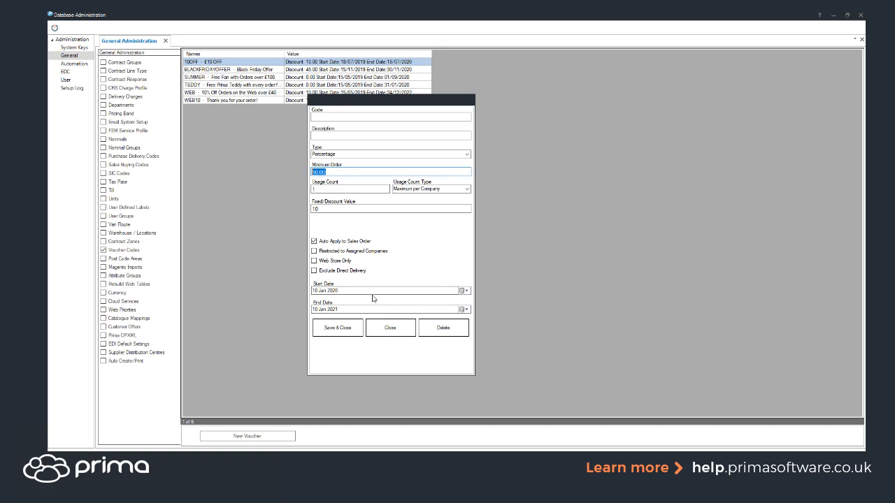
{"action": "left_click", "coordinate": [404, 333]}
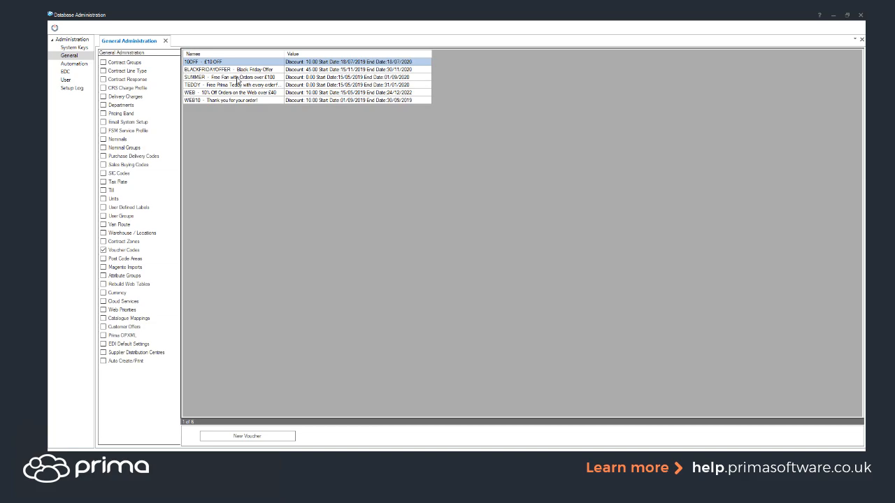
Open the existing SUMMER voucher, examine its minimum order and free product settings, and close it.
{"action": "left_click", "coordinate": [238, 77]}
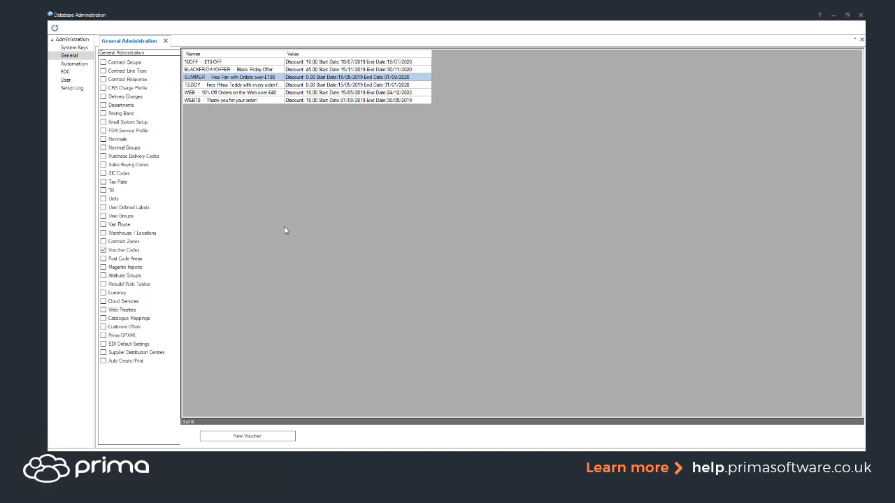
{"action": "double_click", "coordinate": [268, 77]}
{"action": "left_click_drag", "start_coordinate": [277, 66], "coordinate": [355, 76]}
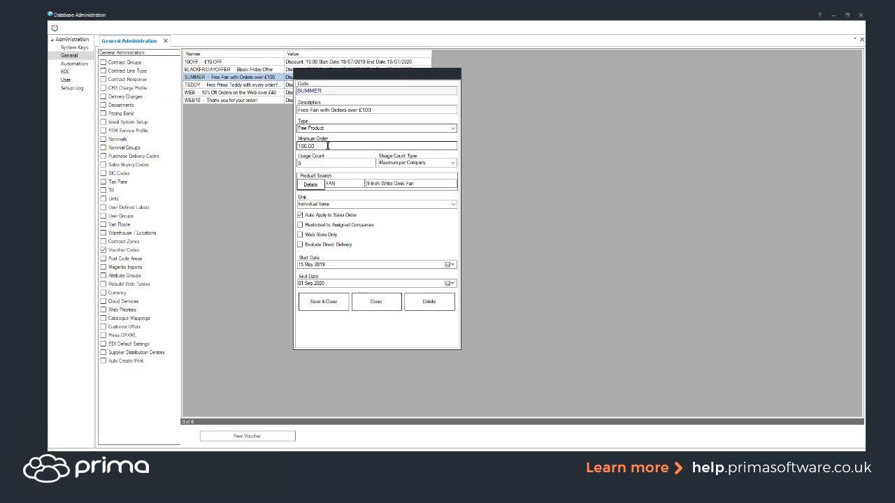
{"action": "left_click_drag", "start_coordinate": [352, 146], "coordinate": [260, 140]}
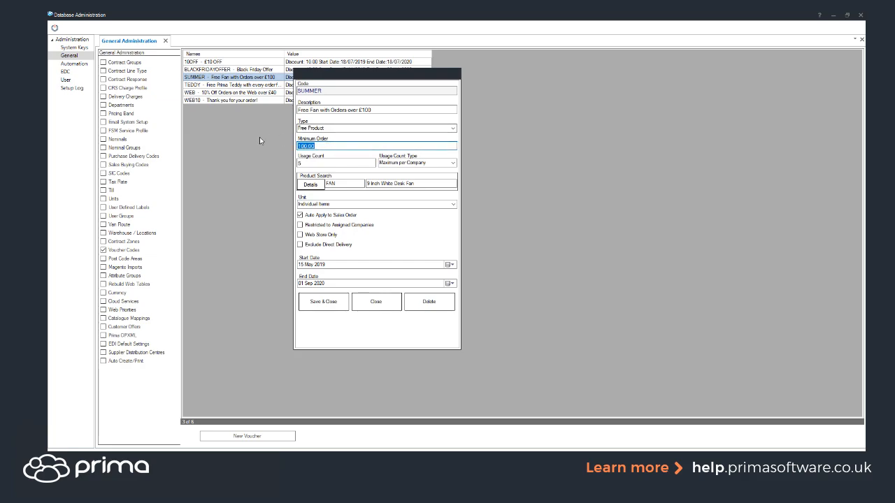
{"action": "left_click", "coordinate": [384, 306]}
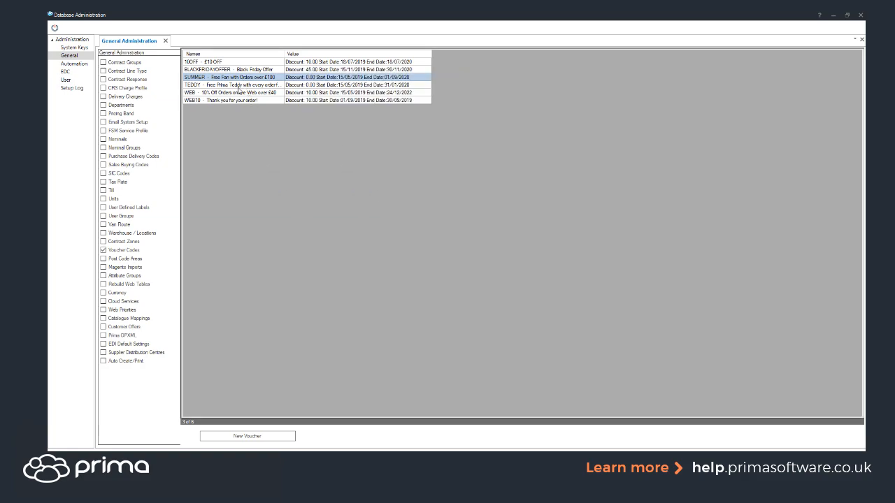
Open the existing TEDDY voucher, examine its minimum order setting, and close it.
{"action": "left_click", "coordinate": [238, 85]}
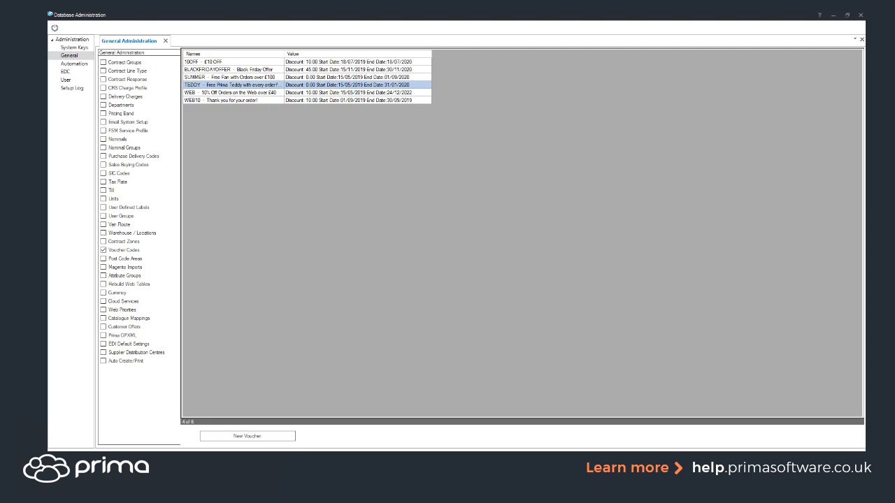
{"action": "double_click", "coordinate": [239, 86]}
{"action": "left_click", "coordinate": [246, 153]}
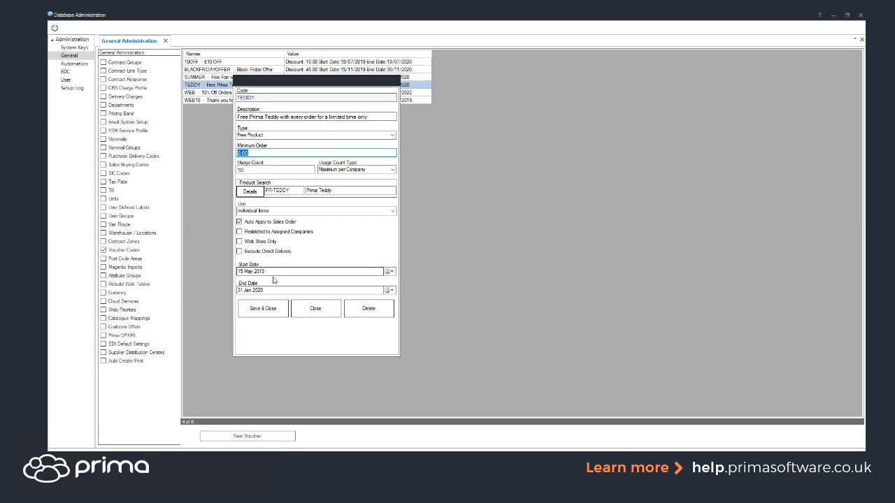
{"action": "left_click", "coordinate": [315, 310]}
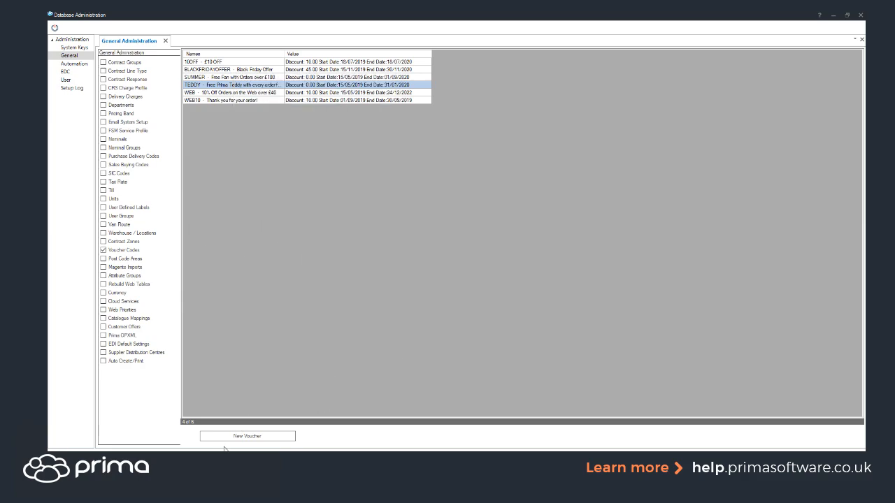
Switch to the main Prima window and create a new sales order for Mike's Stationery at the HQ location.
{"action": "mouse_move", "coordinate": [230, 458]}
{"action": "left_click", "coordinate": [203, 437]}
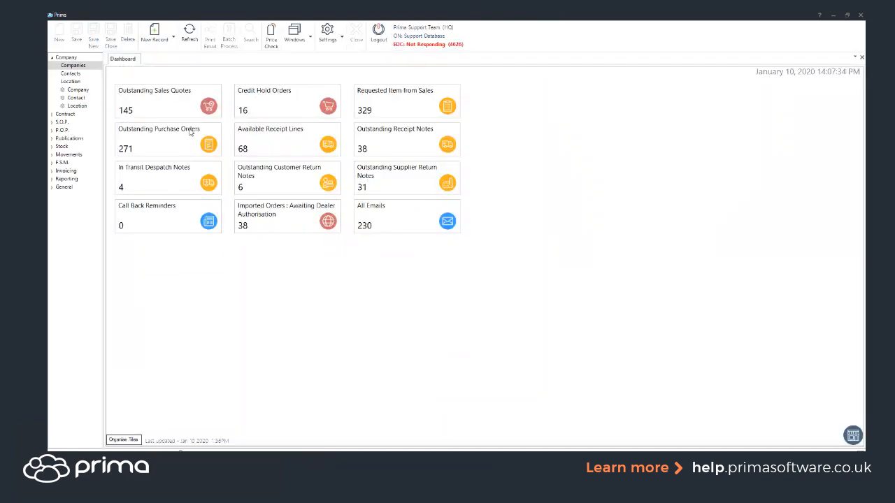
{"action": "left_click", "coordinate": [157, 39]}
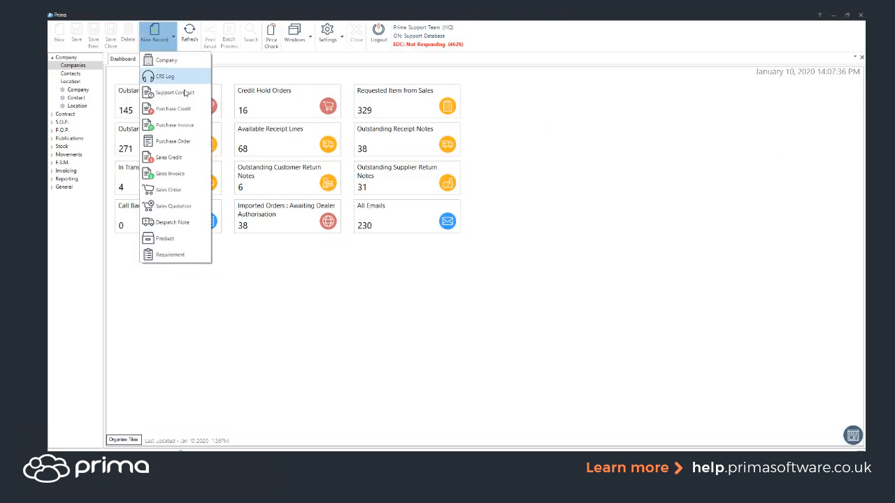
{"action": "left_click", "coordinate": [175, 190]}
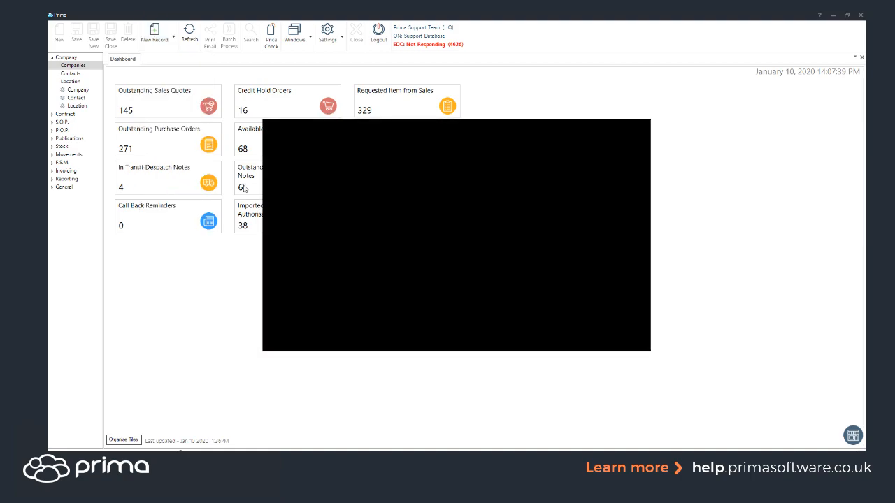
{"action": "type", "text": "mike"}
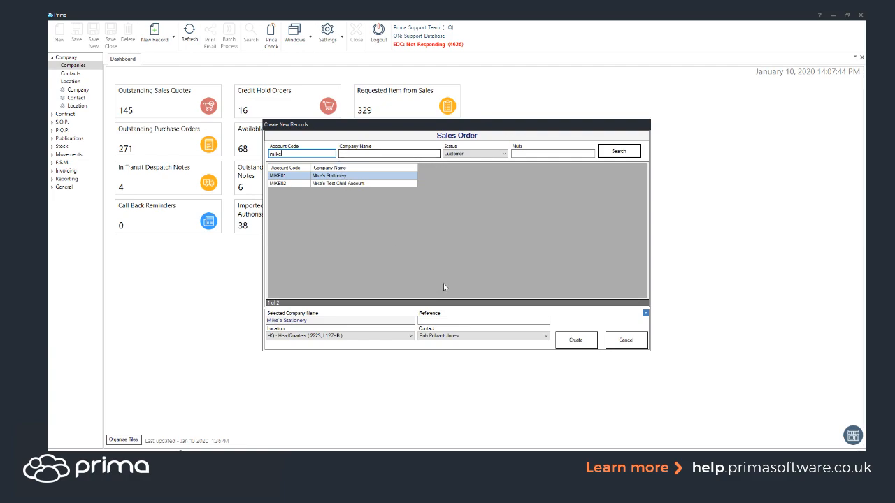
{"action": "left_click", "coordinate": [575, 340]}
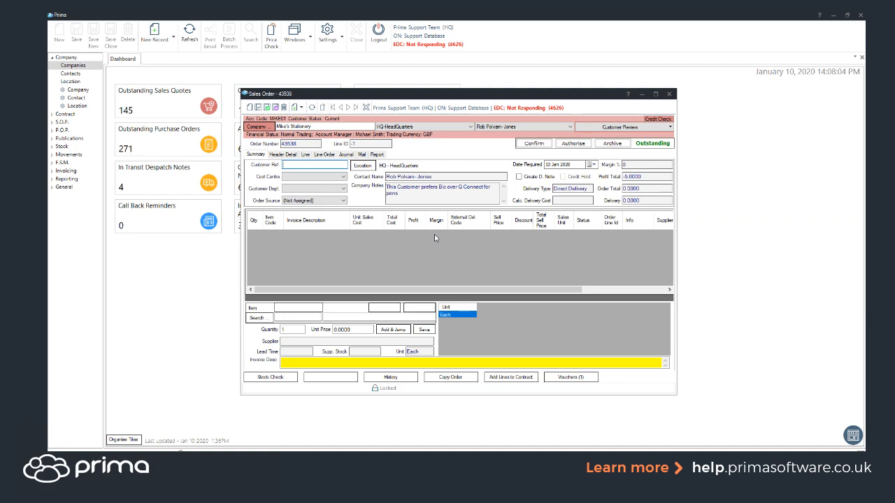
Check which vouchers are applied to and available for the empty sales order.
{"action": "left_click", "coordinate": [571, 378]}
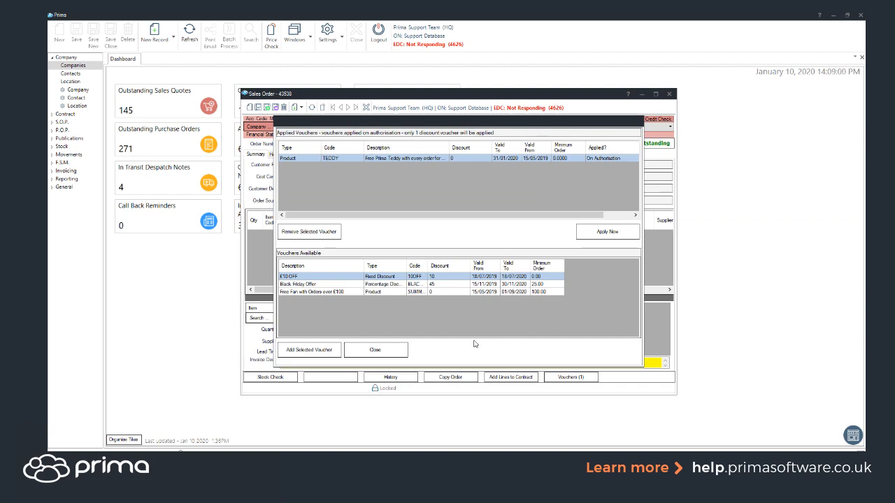
{"action": "left_click", "coordinate": [396, 359]}
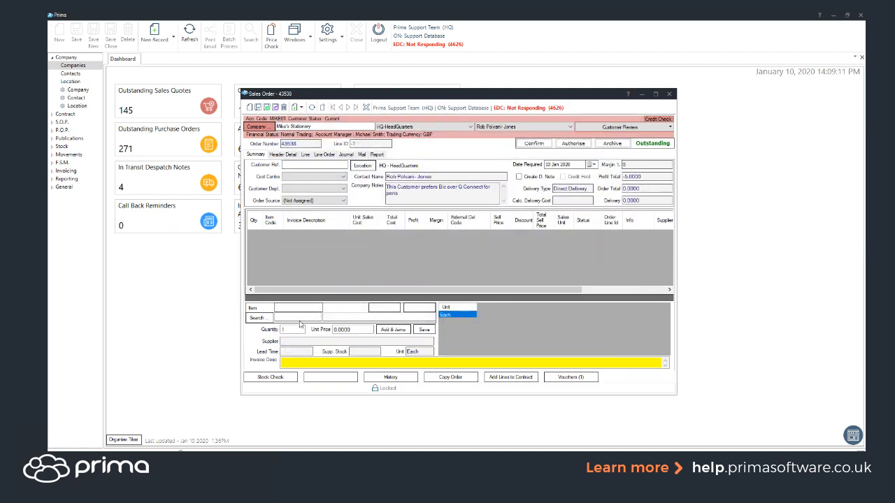
Add an order line for item 297013, the A4 punched pockets, with a quantity of 50.
{"action": "type", "text": "297013"}
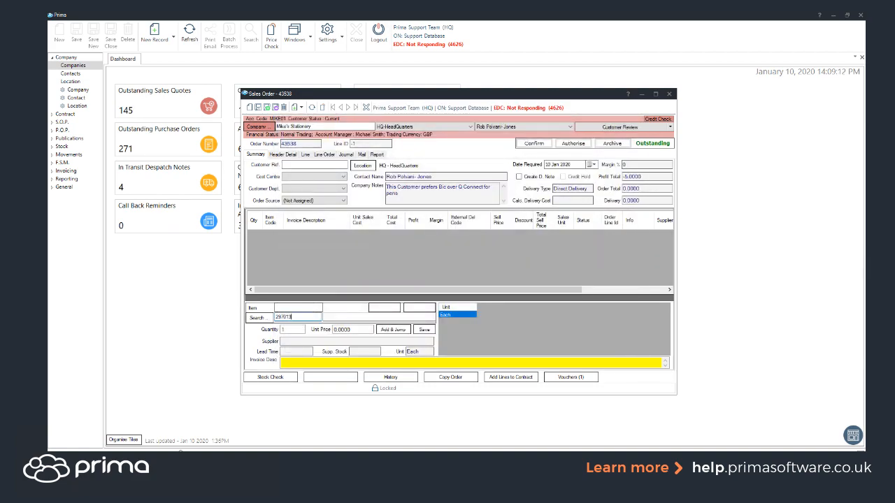
{"action": "left_click", "coordinate": [269, 320]}
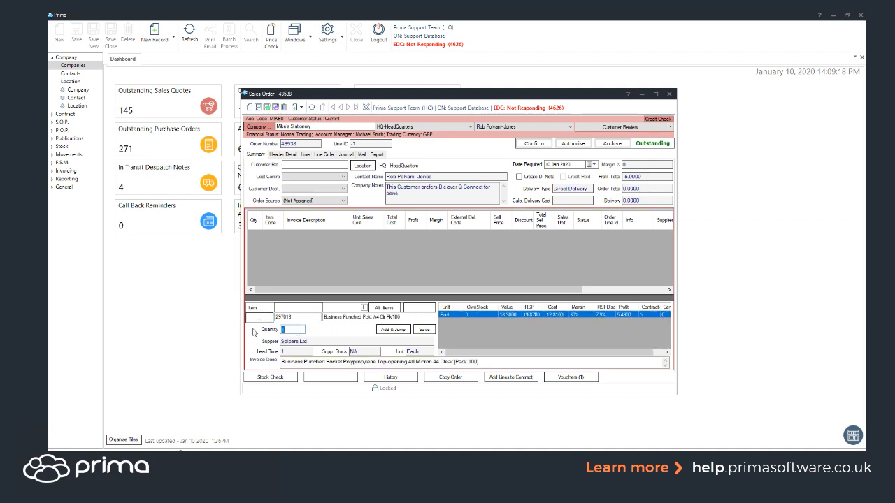
{"action": "type", "text": "50"}
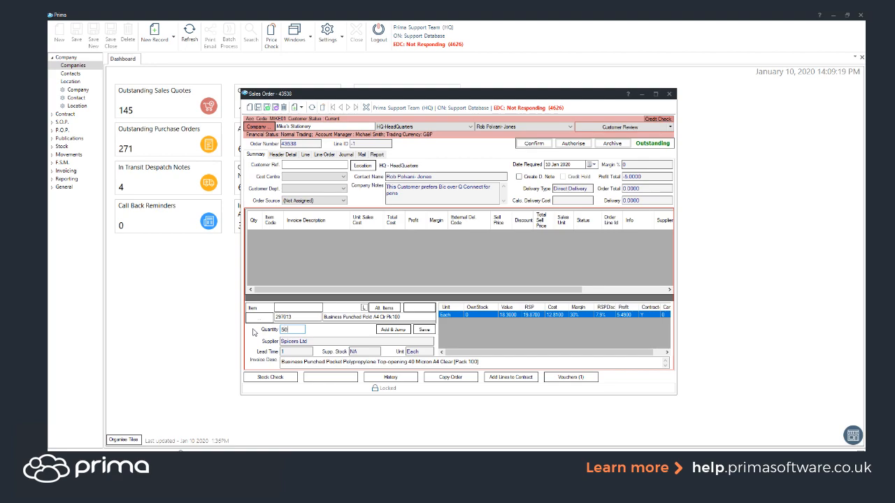
{"action": "left_click", "coordinate": [424, 329]}
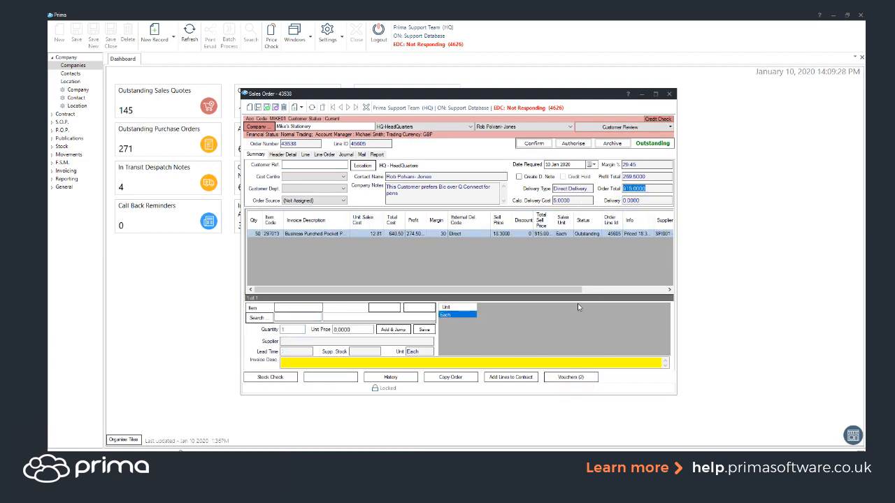
Review the sales order's vouchers again, examining the applied SUMMER voucher, and close the voucher list.
{"action": "left_click", "coordinate": [568, 379]}
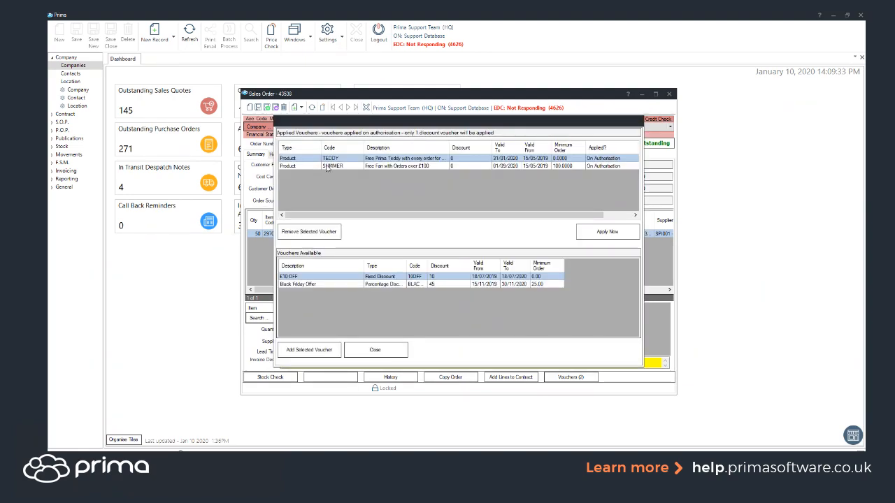
{"action": "left_click", "coordinate": [328, 166]}
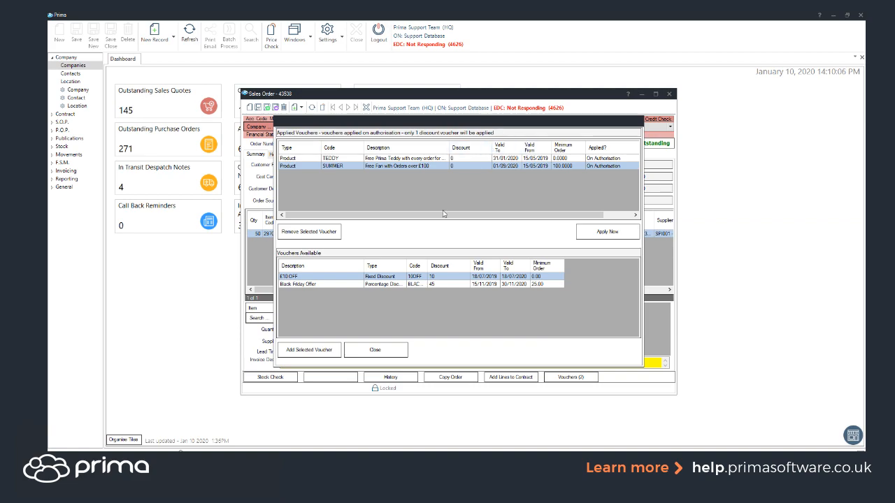
{"action": "left_click", "coordinate": [404, 348]}
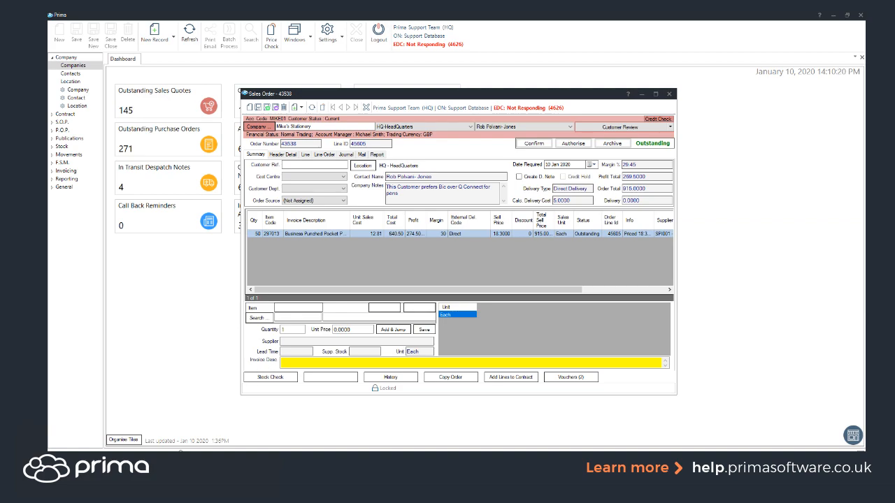
Switch to Database Administration, restrict the TEDDY voucher to assigned companies, and save the voucher.
{"action": "left_click", "coordinate": [239, 427]}
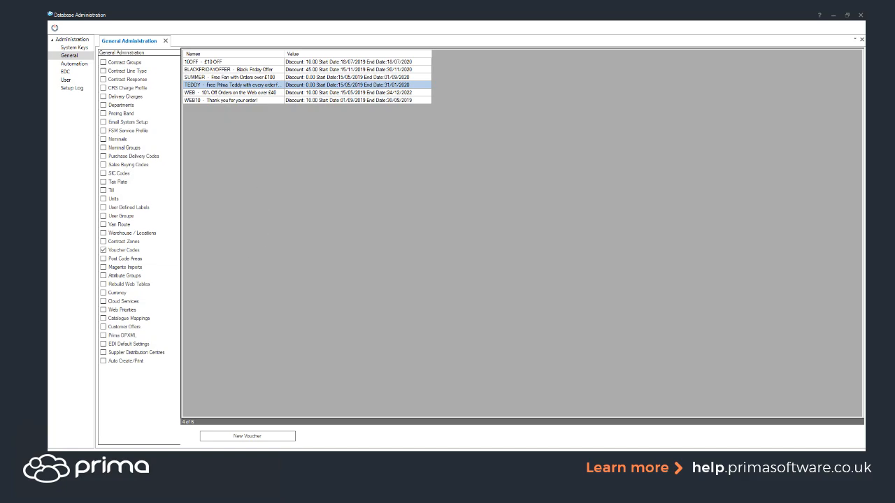
{"action": "double_click", "coordinate": [195, 85]}
{"action": "left_click_drag", "start_coordinate": [194, 82], "coordinate": [422, 83]}
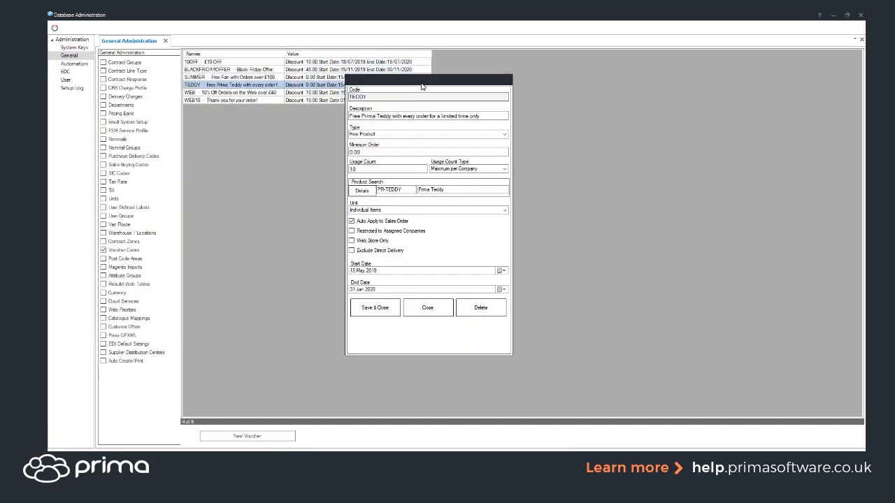
{"action": "left_click", "coordinate": [401, 235]}
{"action": "left_click", "coordinate": [376, 309]}
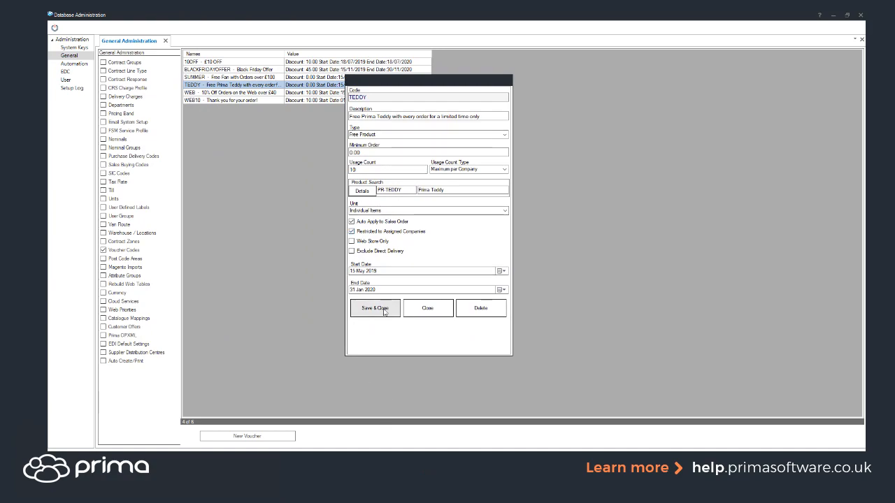
{"action": "key", "text": "Return"}
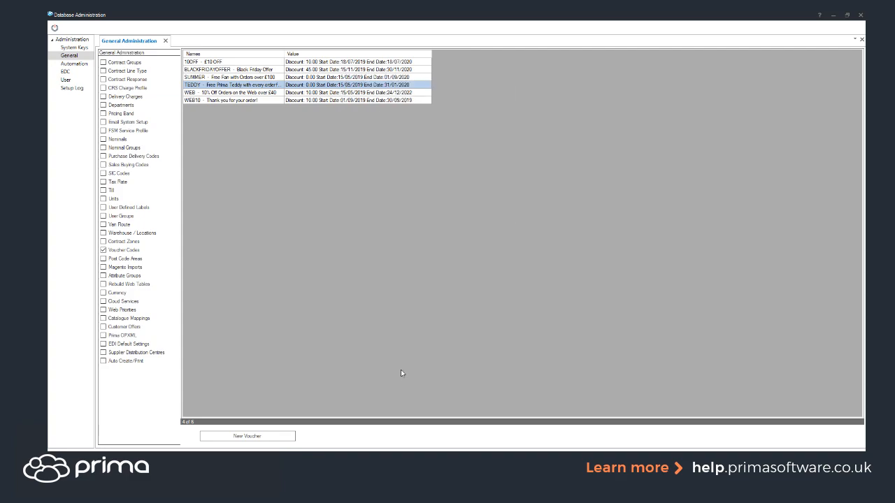
From the sales order, open Mike's Stationery's product and pricing details, try adding TEDDY to its allowed vouchers, and cancel the change.
{"action": "mouse_move", "coordinate": [228, 461]}
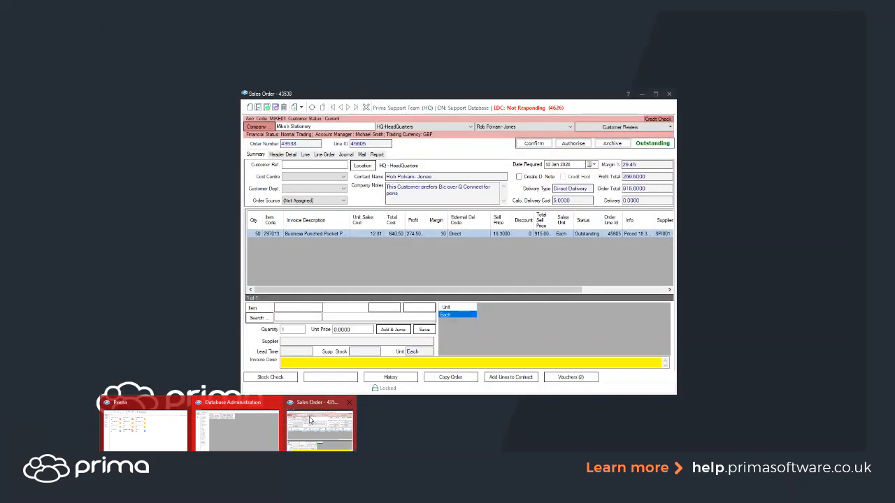
{"action": "left_click", "coordinate": [320, 428]}
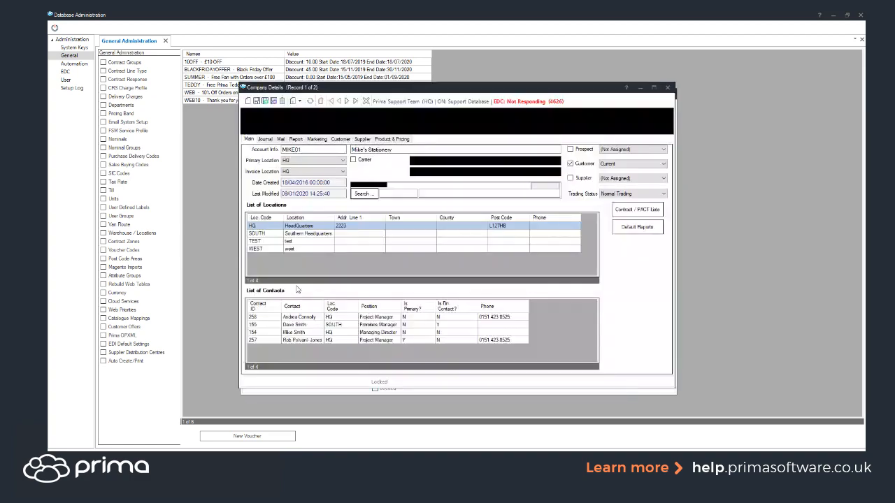
{"action": "left_click", "coordinate": [396, 139]}
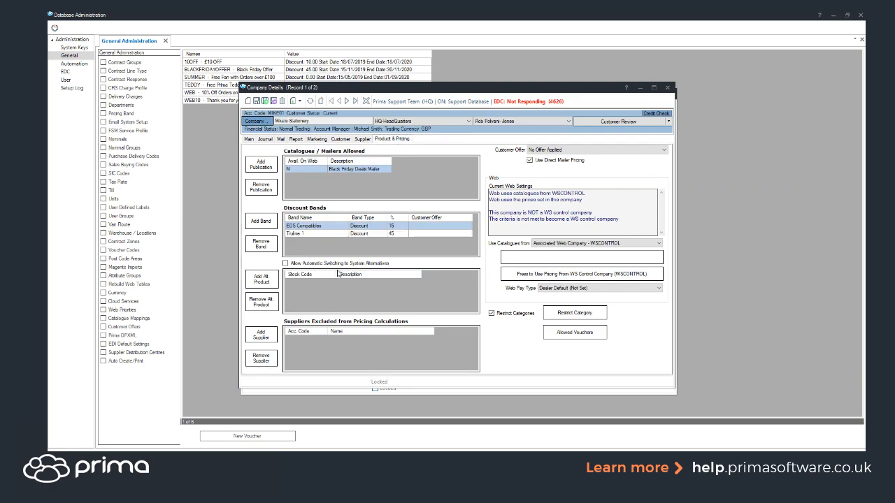
{"action": "left_click", "coordinate": [566, 333]}
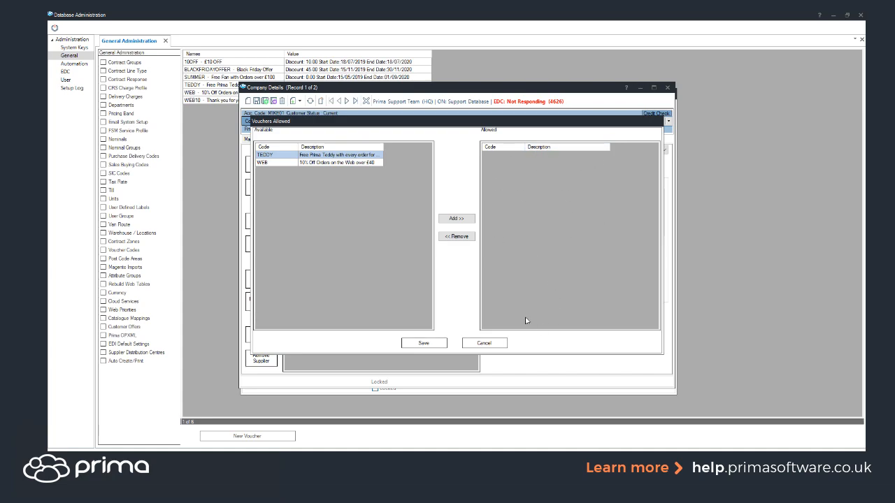
{"action": "left_click", "coordinate": [456, 218]}
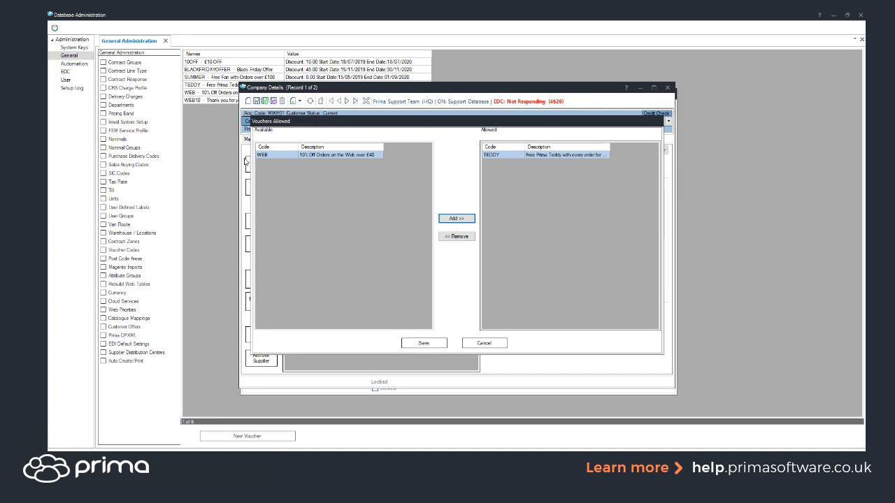
{"action": "left_click", "coordinate": [484, 344]}
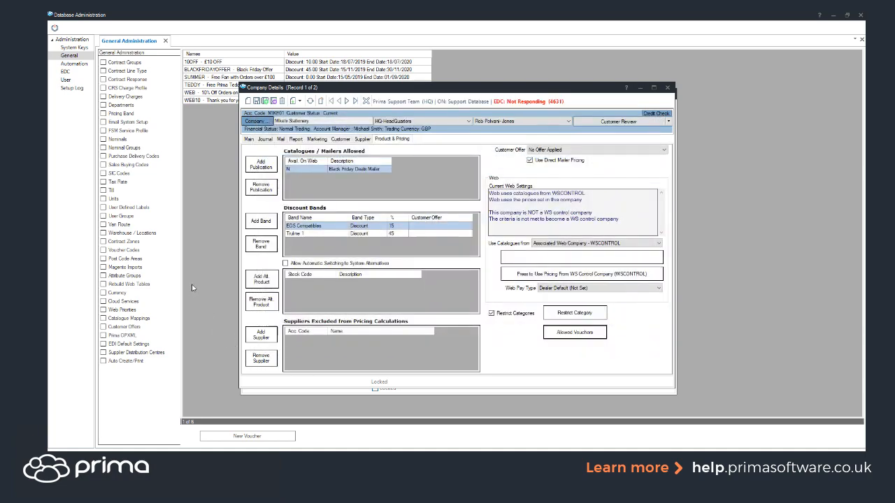
Return to the sales order and examine its applied and available vouchers, including the note about discount vouchers.
{"action": "left_click", "coordinate": [196, 290]}
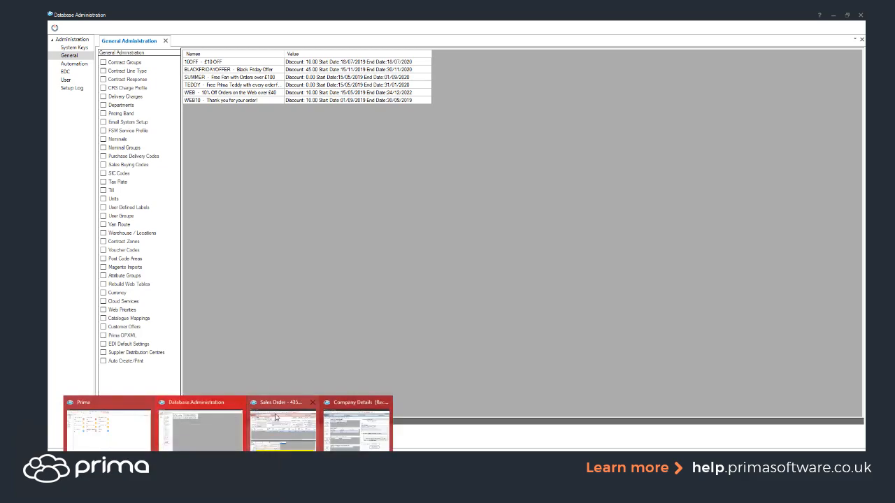
{"action": "left_click", "coordinate": [305, 434]}
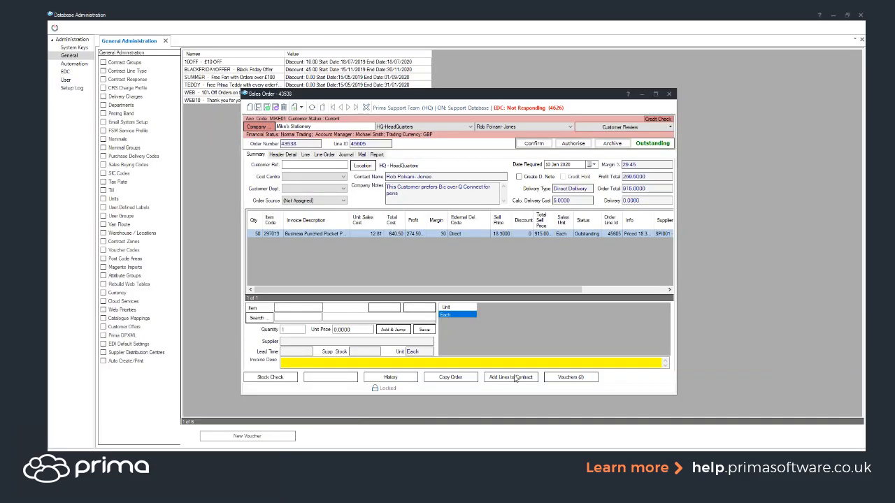
{"action": "left_click", "coordinate": [570, 377]}
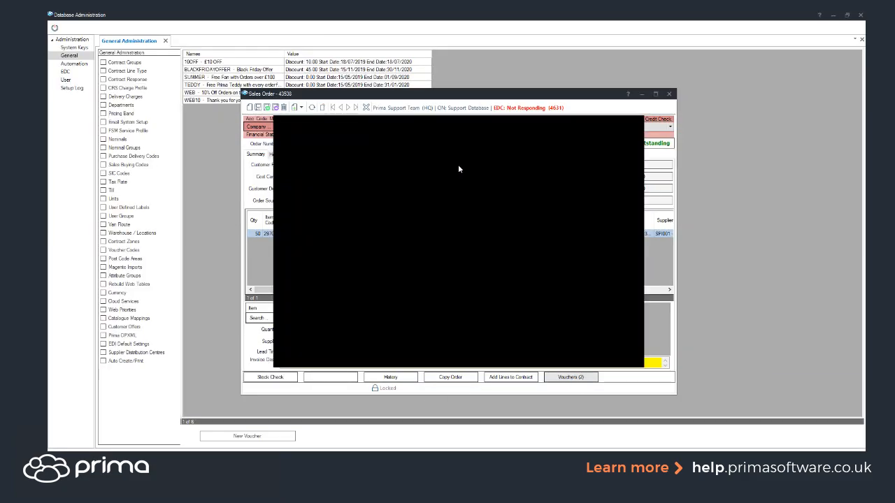
{"action": "left_click_drag", "start_coordinate": [446, 133], "coordinate": [395, 140]}
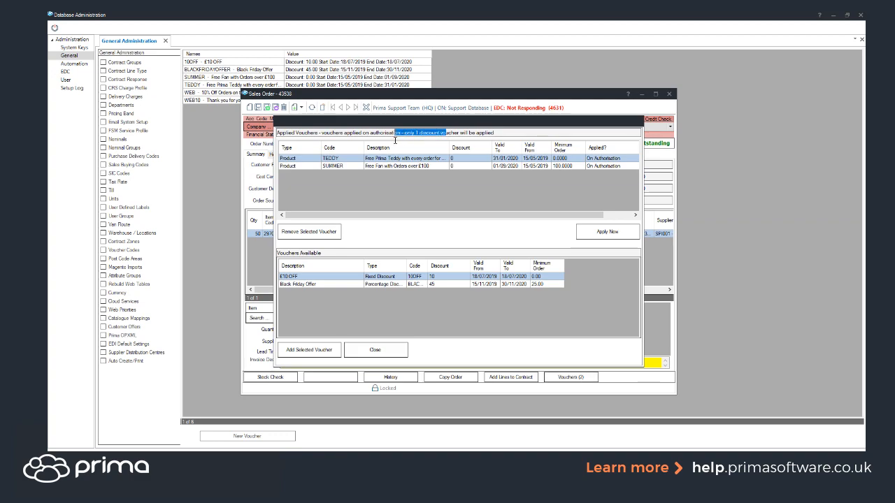